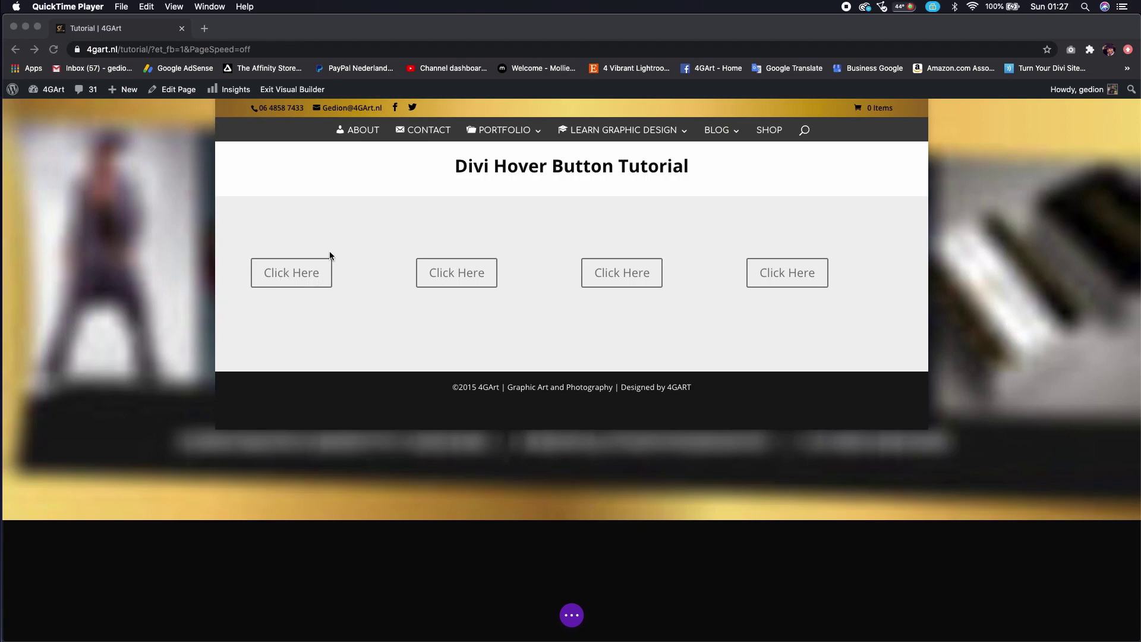
# Step: Bring Chrome forward and reveal the first Click Here button's module toolbar
pyautogui.click(329, 256)
pyautogui.moveTo(291, 273)
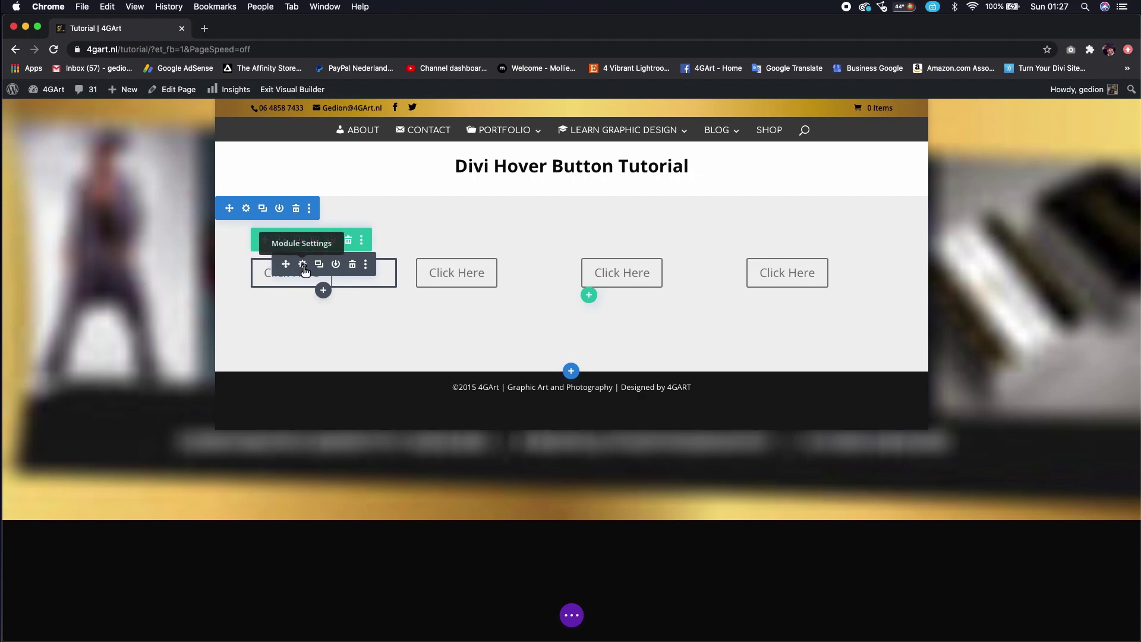
# Step: In the first button's Design settings, set Use Custom Styles For Button to YES
pyautogui.click(302, 264)
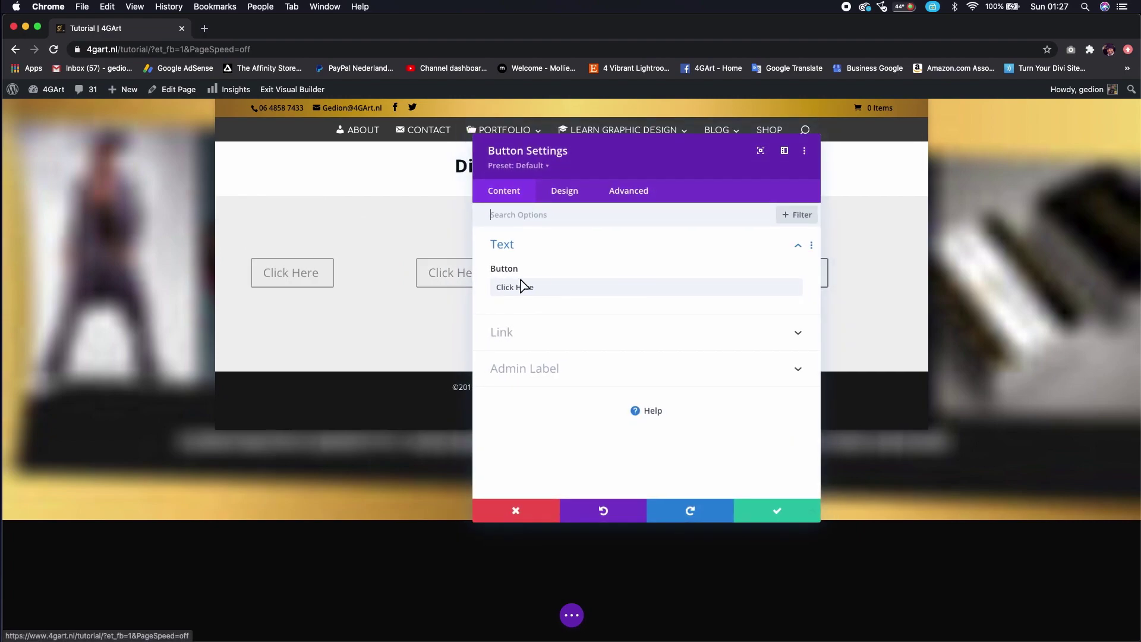
pyautogui.click(570, 195)
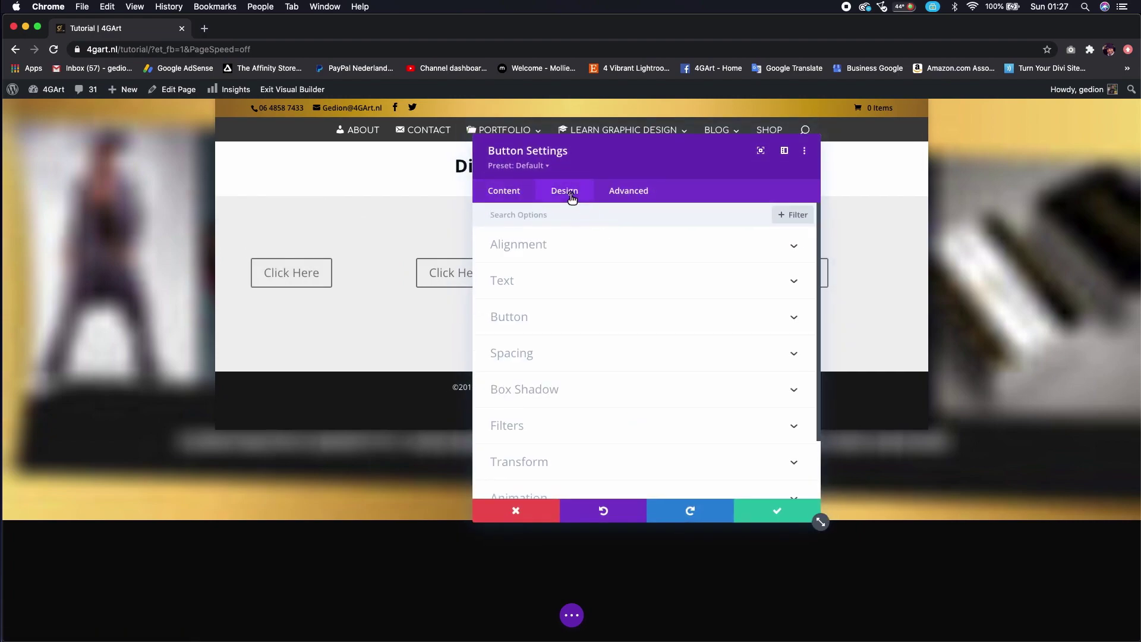
pyautogui.click(520, 316)
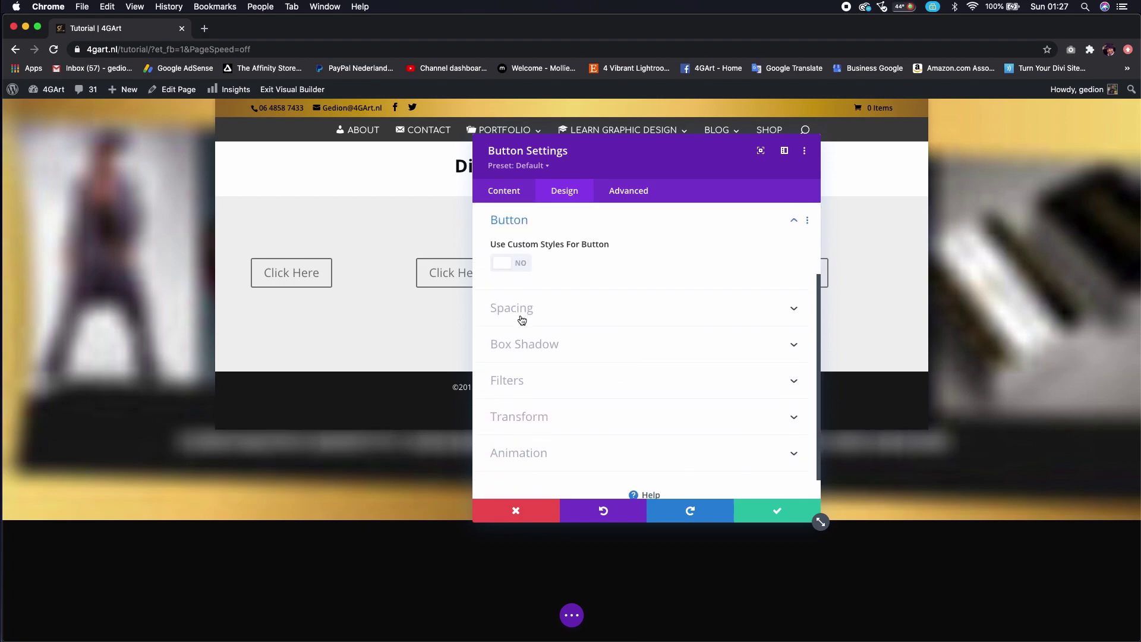
pyautogui.click(507, 266)
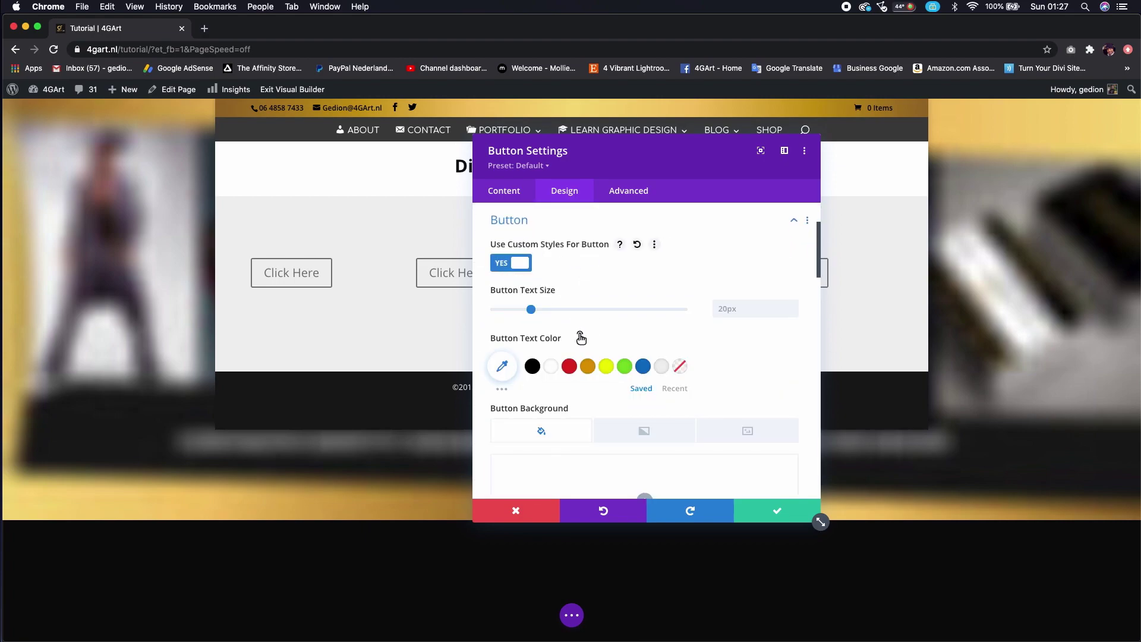
pyautogui.scroll(-1, 581, 337)
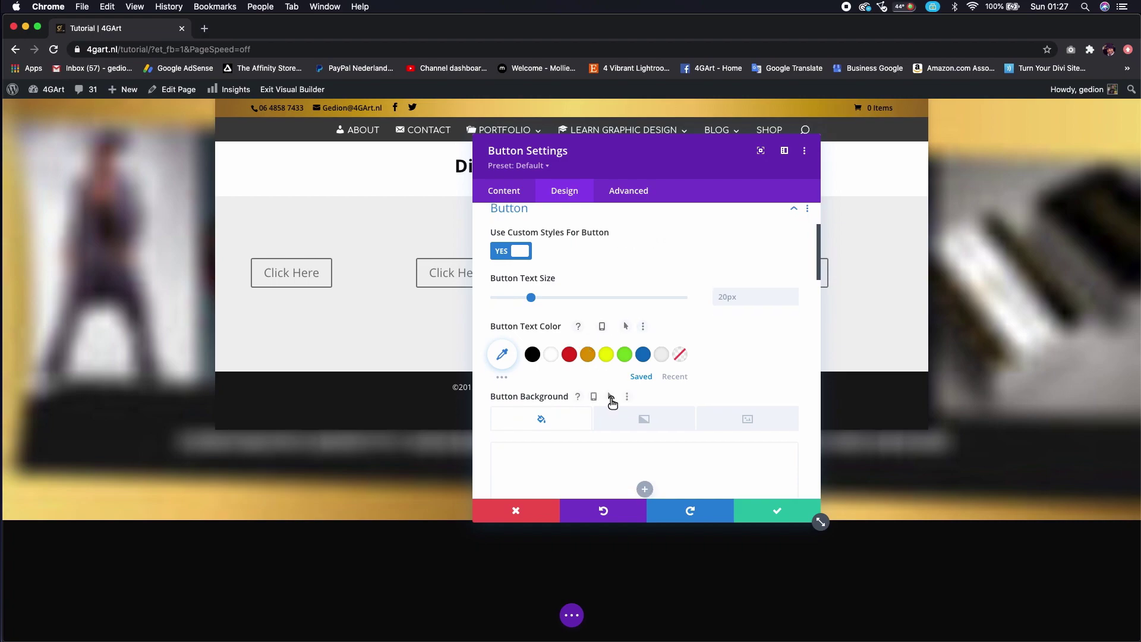
pyautogui.scroll(-2, 612, 401)
pyautogui.scroll(-2, 580, 401)
pyautogui.scroll(-1, 575, 407)
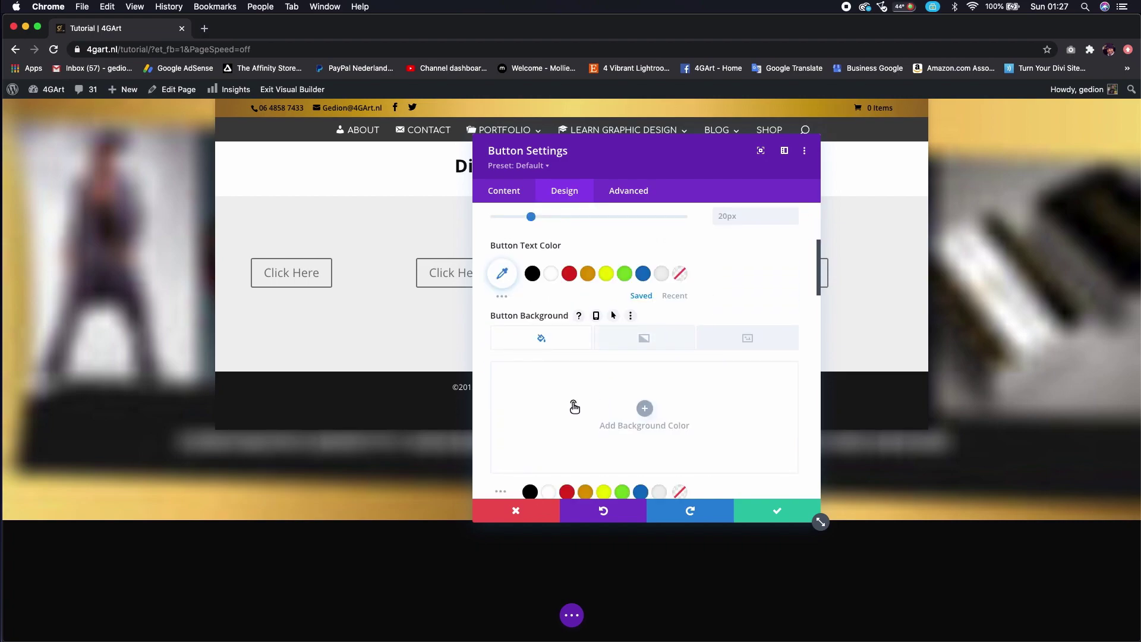
pyautogui.scroll(-1, 574, 406)
pyautogui.scroll(-1, 575, 406)
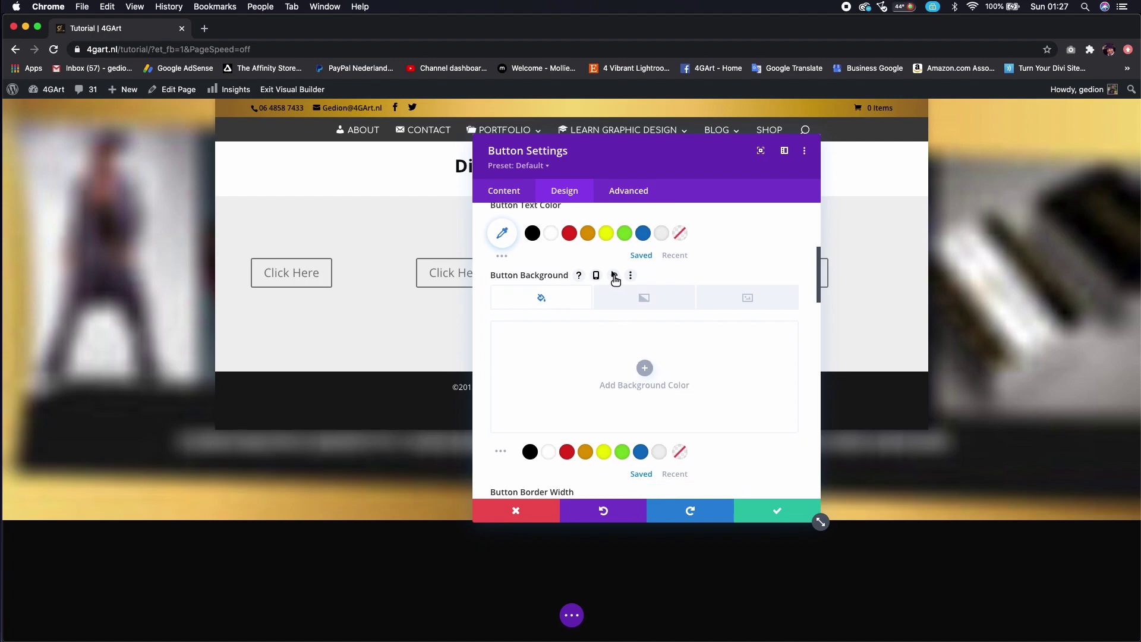
# Step: Enable hover options for Button Background, choosing green on Desktop and red on Hover
pyautogui.click(614, 275)
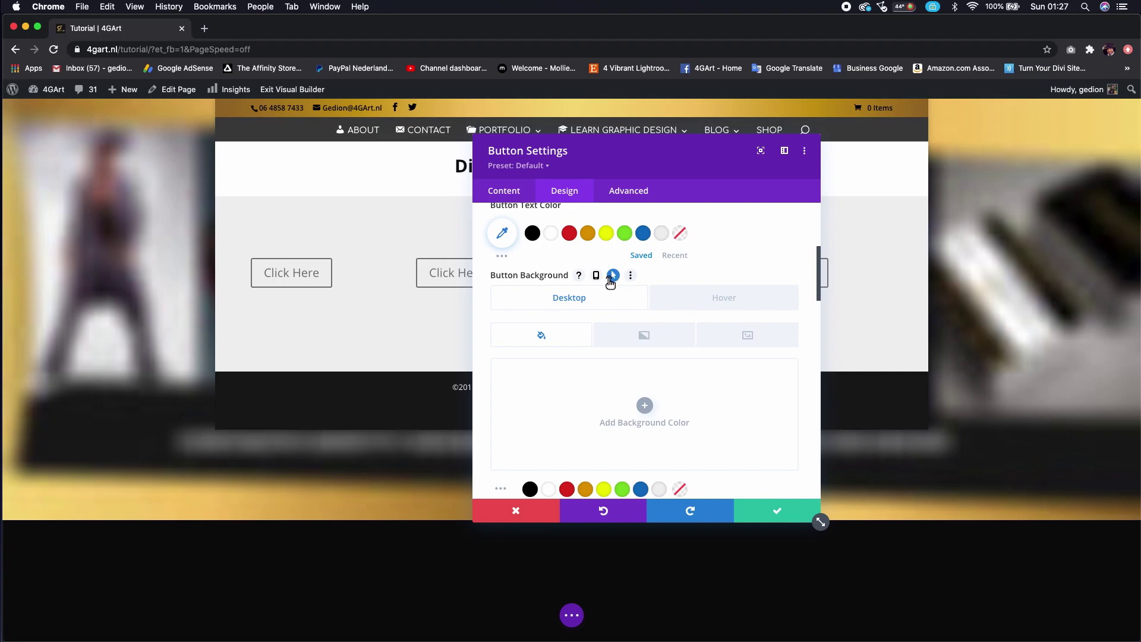
pyautogui.click(624, 489)
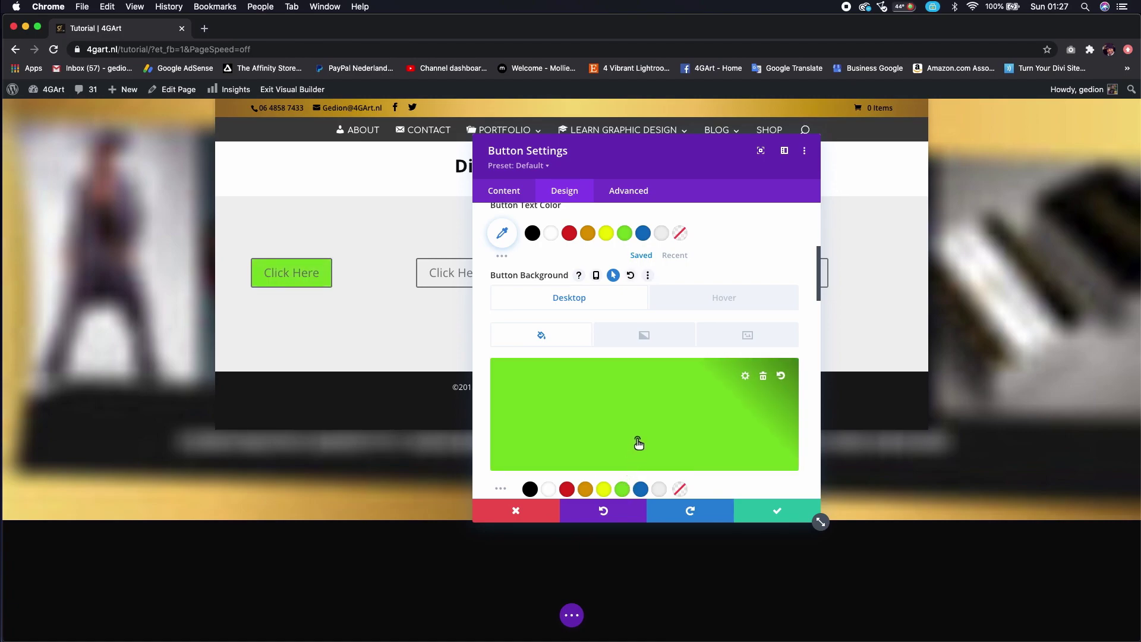
pyautogui.click(707, 306)
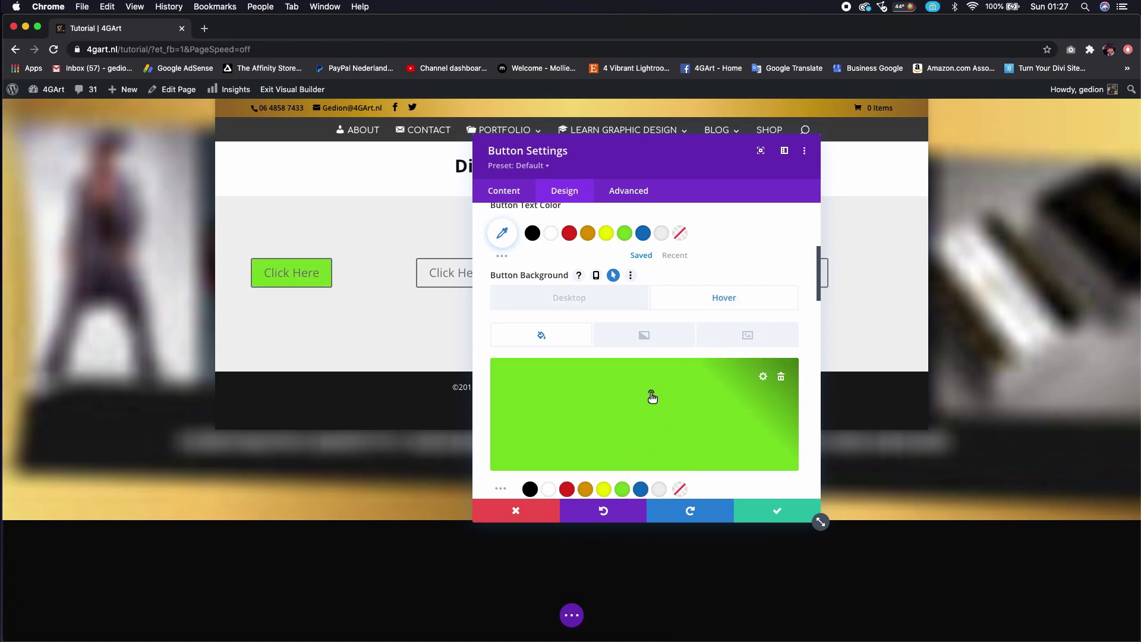
pyautogui.click(566, 485)
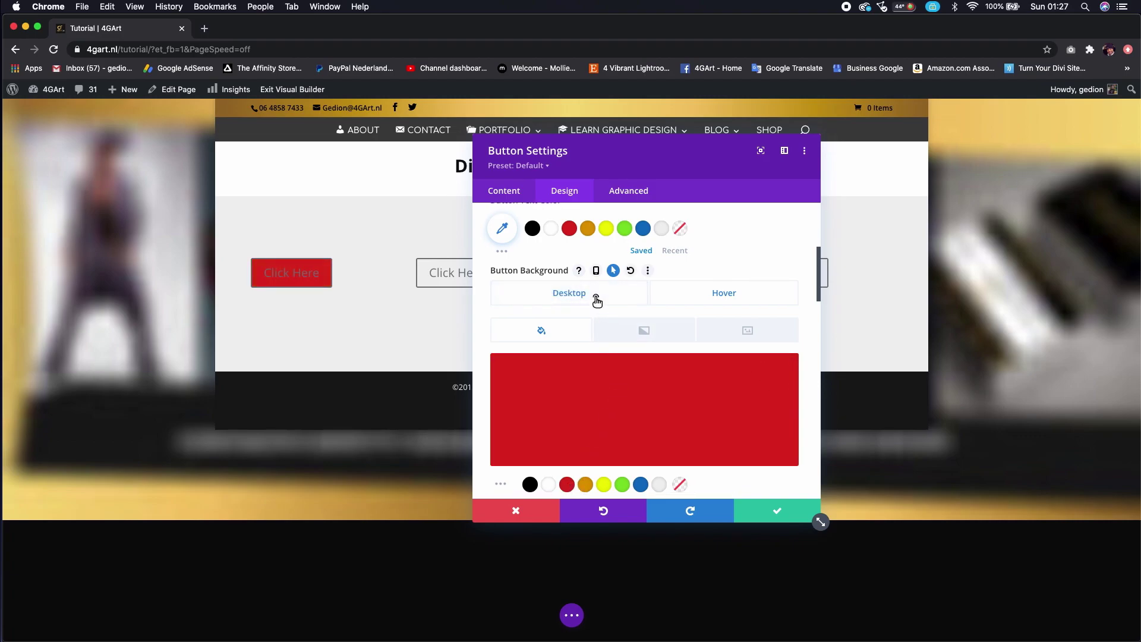
# Step: Compare the green normal and red hover backgrounds, ending on the normal state
pyautogui.click(575, 293)
pyautogui.click(707, 294)
pyautogui.click(614, 295)
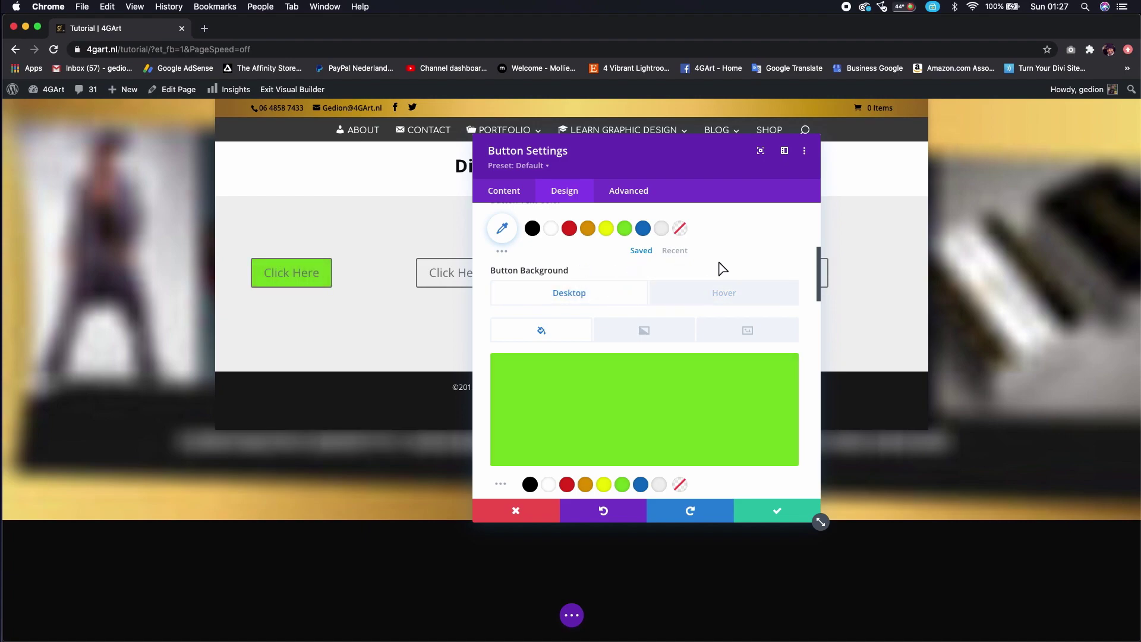
pyautogui.scroll(2, 720, 272)
pyautogui.scroll(2, 720, 272)
pyautogui.scroll(1, 665, 318)
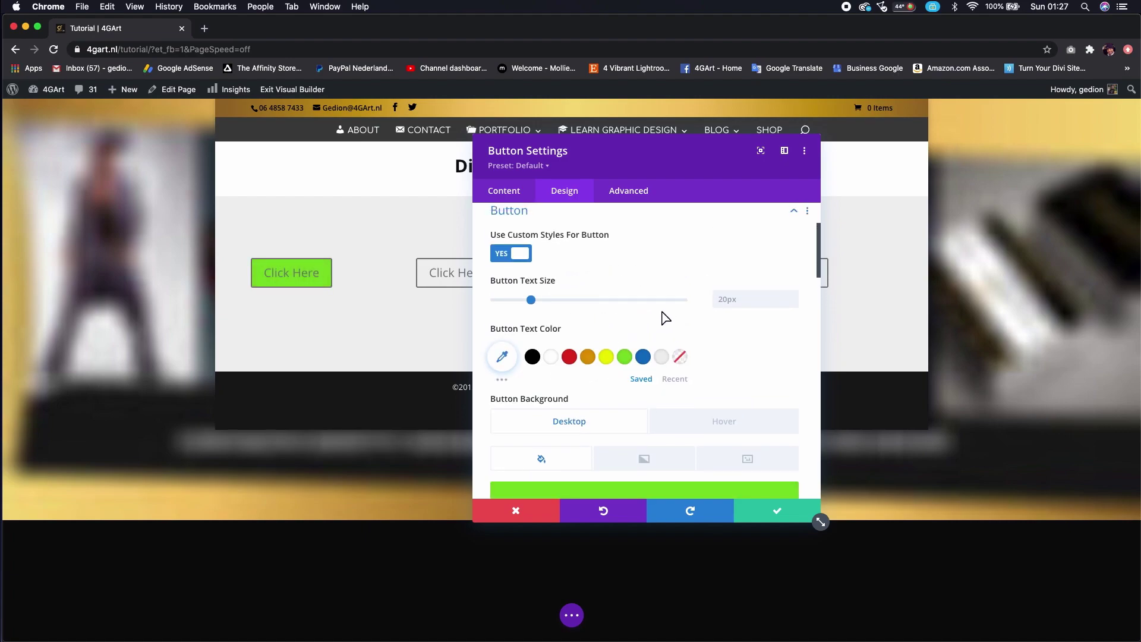
pyautogui.scroll(1, 652, 323)
pyautogui.moveTo(532, 381)
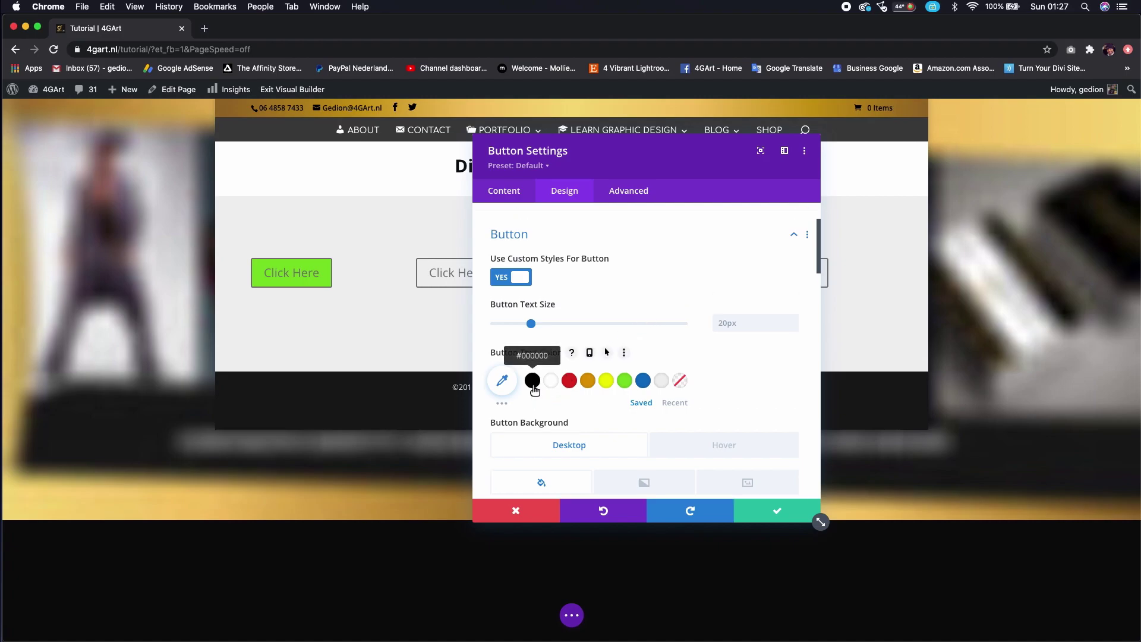
# Step: Enable hover options for Button Text Color, set the text black, and preview Hover
pyautogui.click(607, 353)
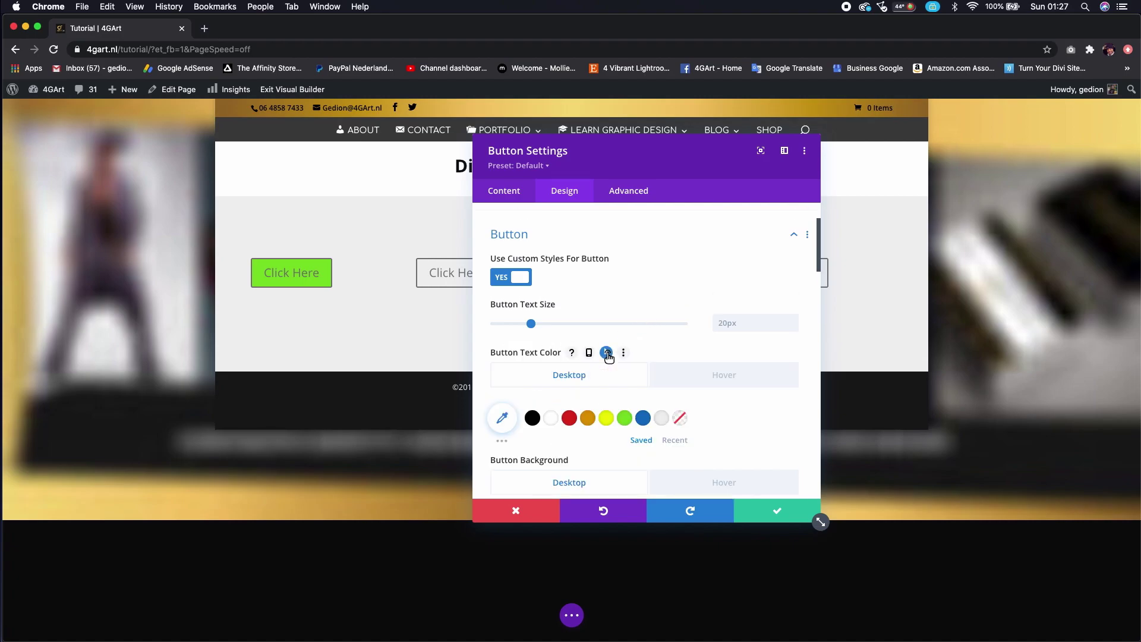
pyautogui.click(532, 418)
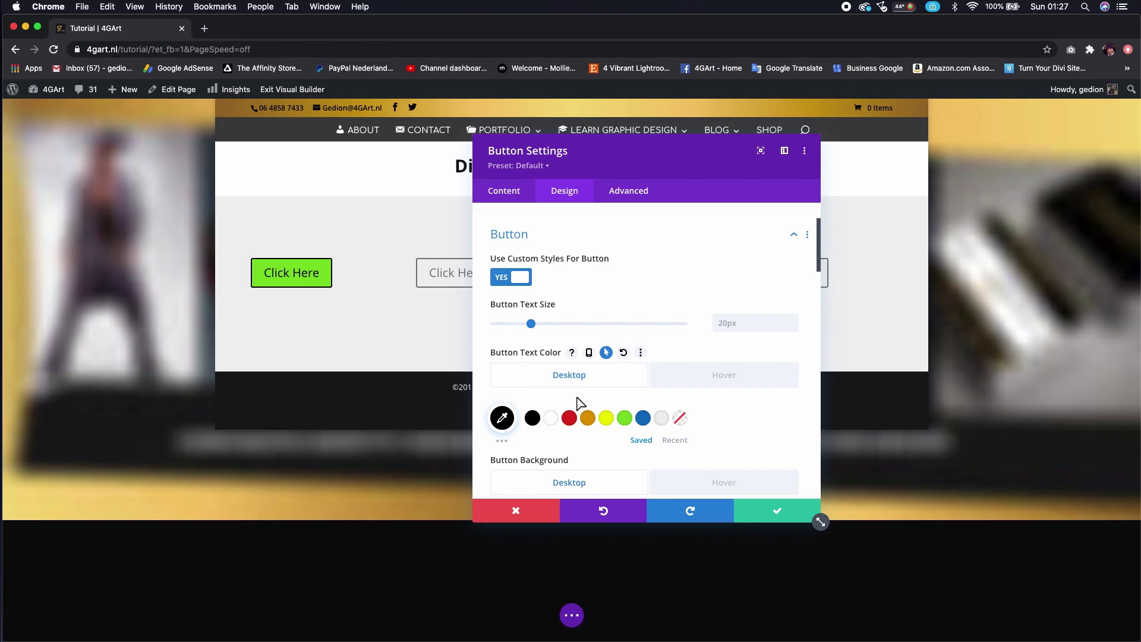
pyautogui.click(697, 375)
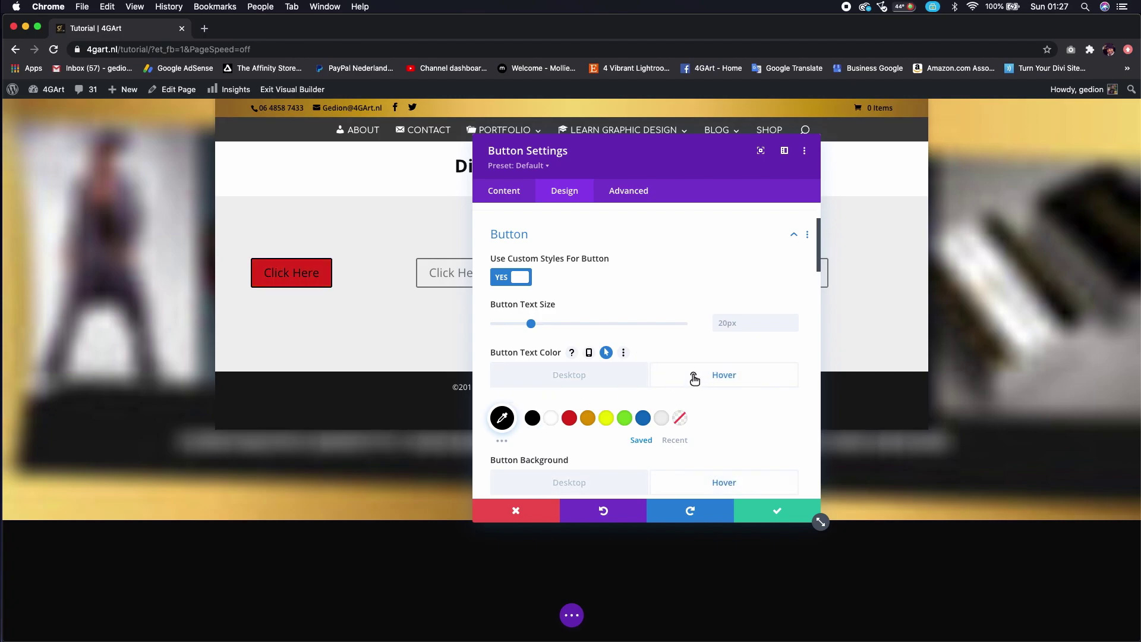
# Step: Save the button module, open the page controls, and exit the Visual Builder
pyautogui.click(777, 513)
pyautogui.click(571, 615)
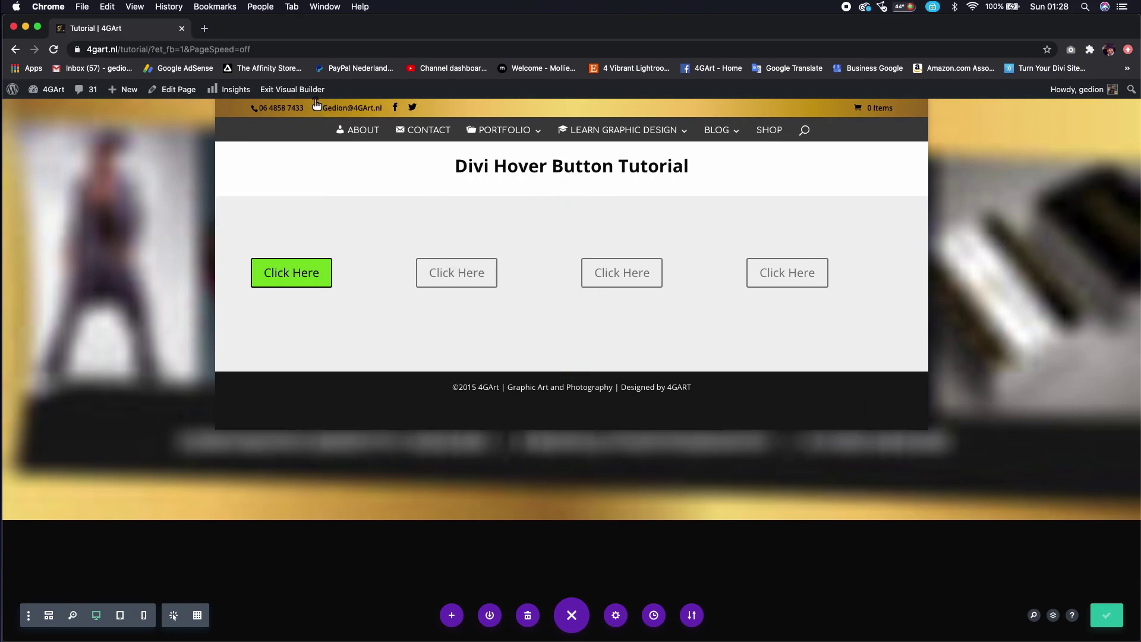
pyautogui.click(292, 89)
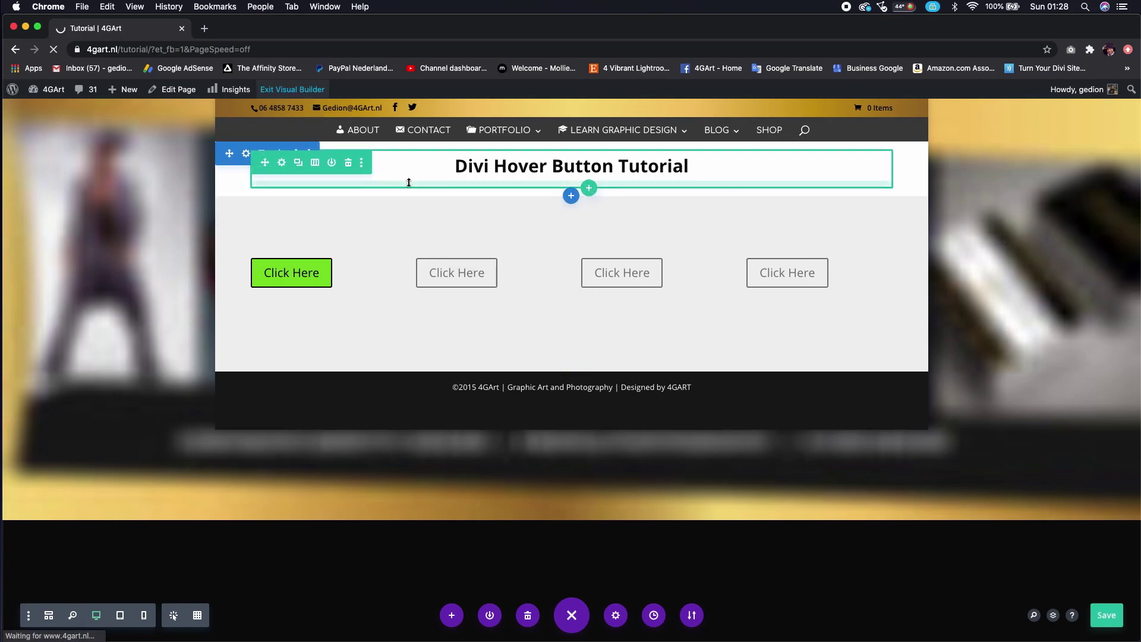